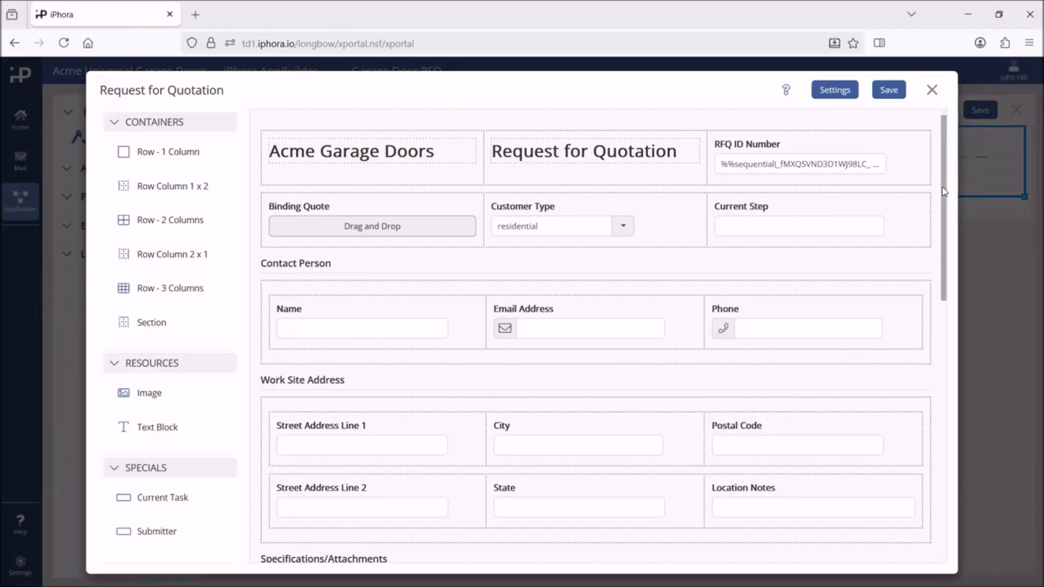
# - Review the Model combo box's properties and custom values in the Request for Quotation form, discarding any changes and closing the form
pyautogui.moveTo(943, 190); pyautogui.dragTo(934, 392)
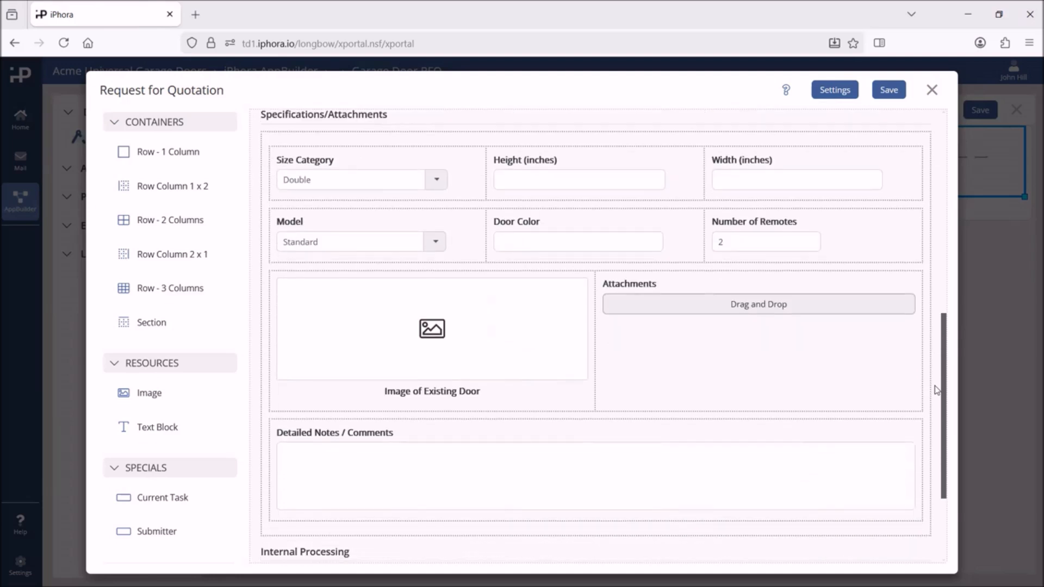
pyautogui.click(312, 240)
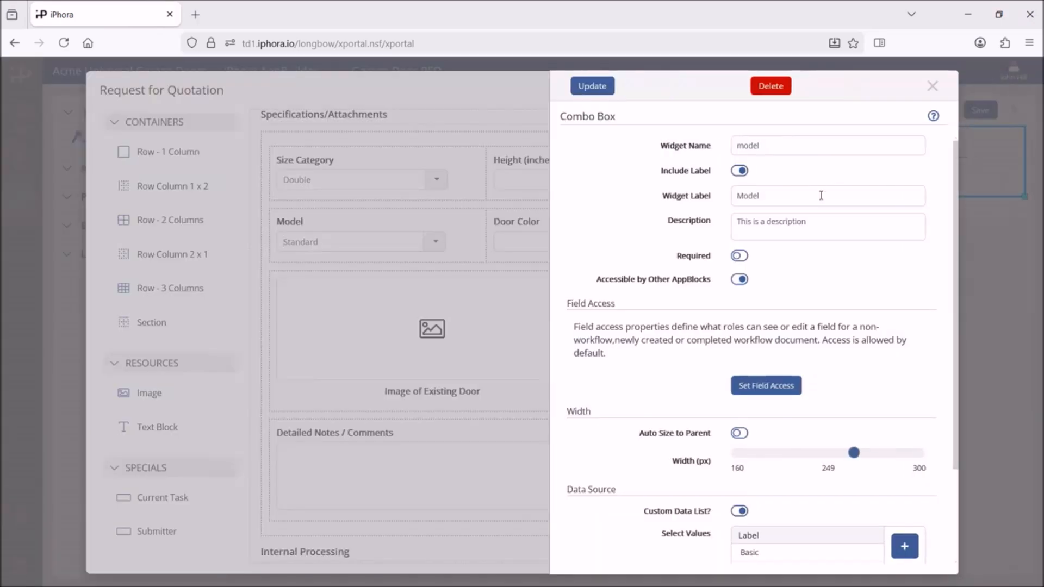
pyautogui.moveTo(955, 230); pyautogui.dragTo(966, 383)
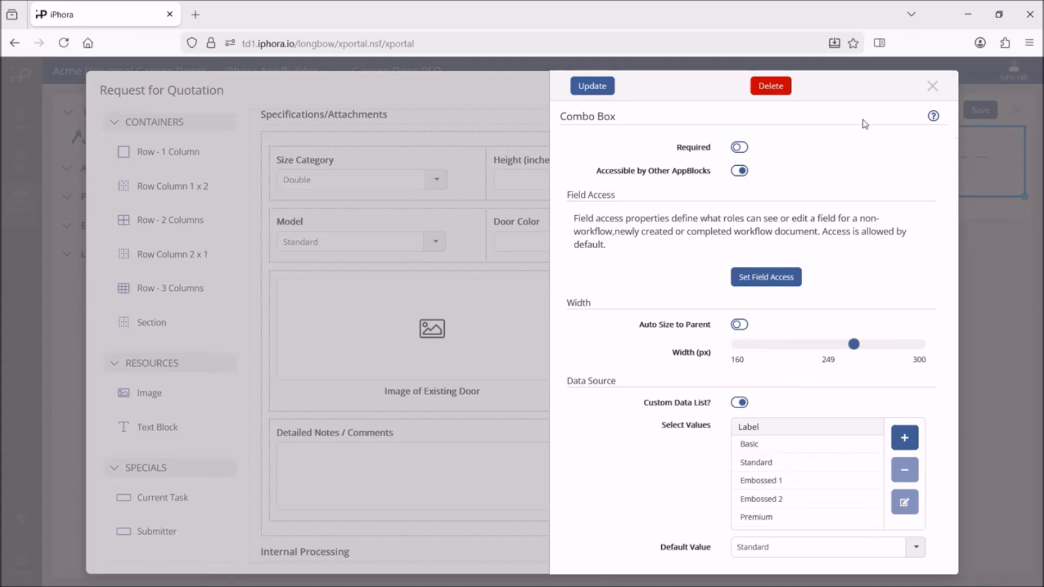
pyautogui.click(940, 87)
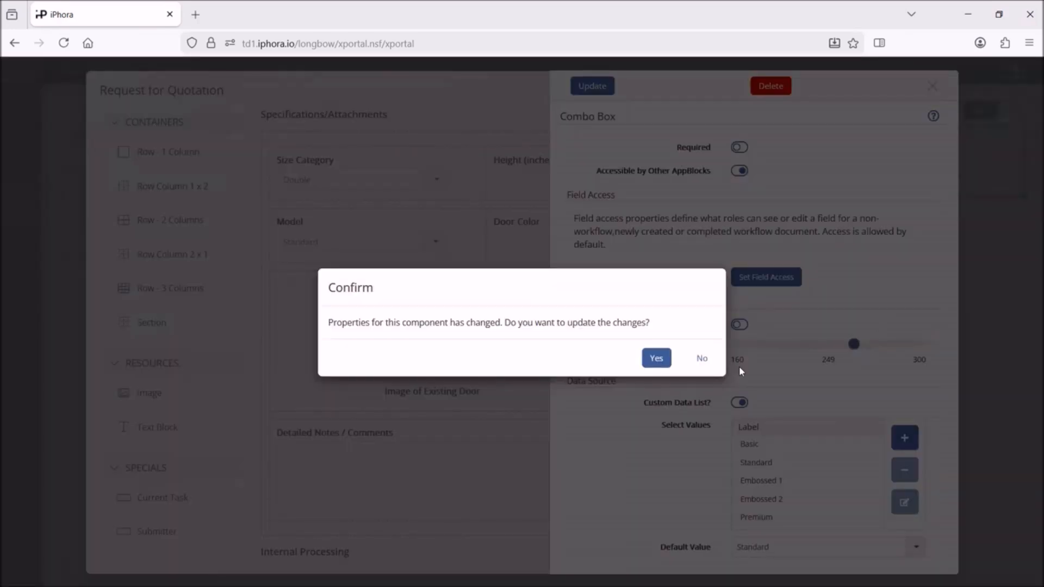
pyautogui.click(702, 358)
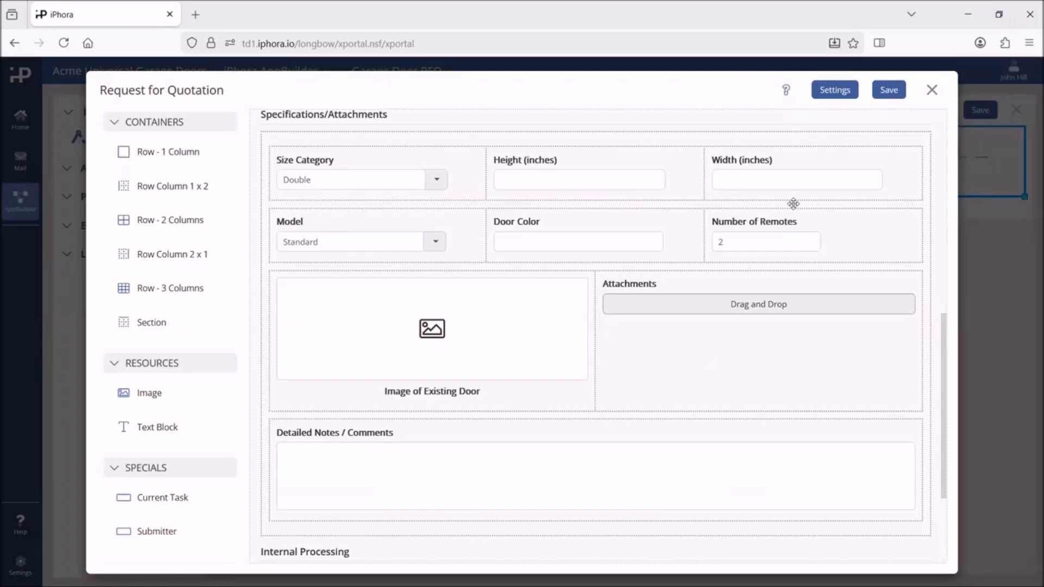
pyautogui.click(931, 90)
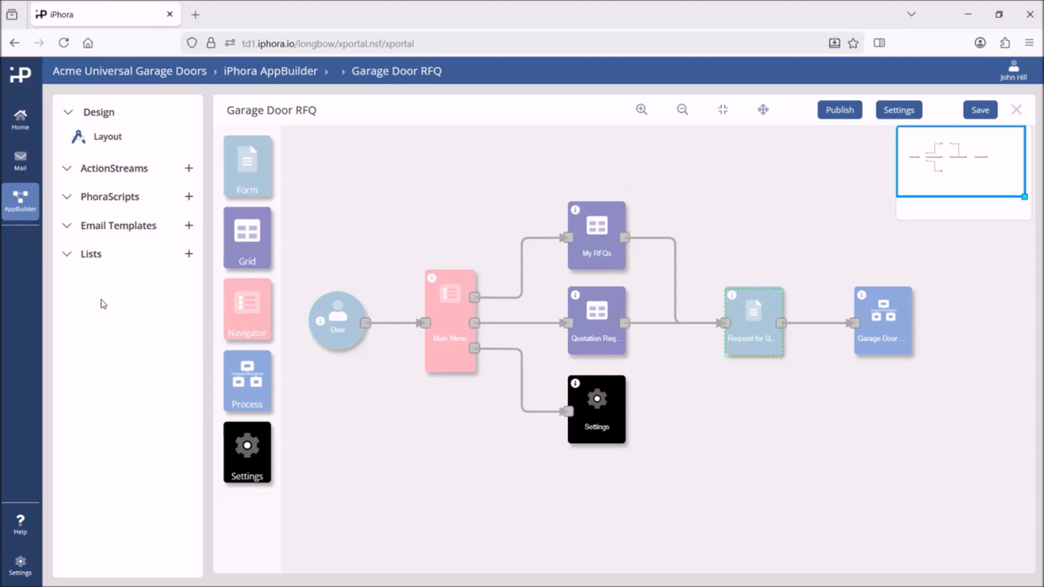
# - Start a new list named Models, described as "List of garage door models", with Selection List as its source
pyautogui.click(188, 255)
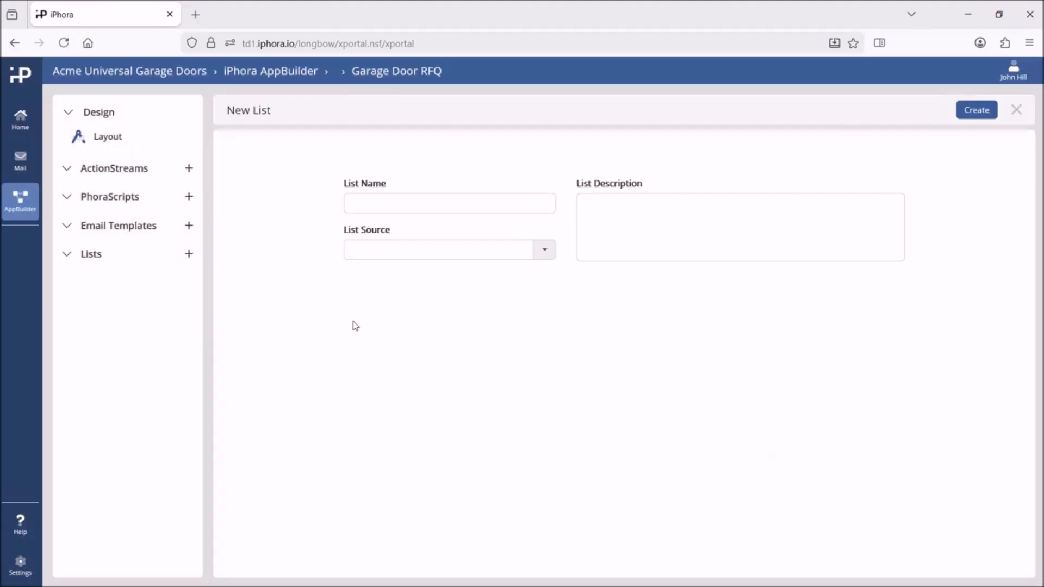
pyautogui.click(406, 200)
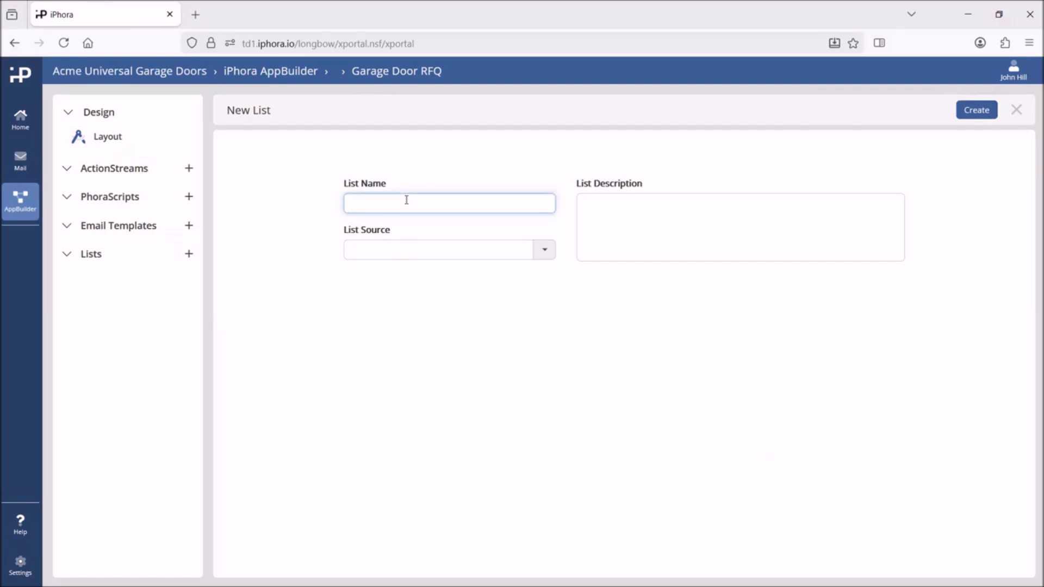
pyautogui.write('Models')
pyautogui.click(617, 205)
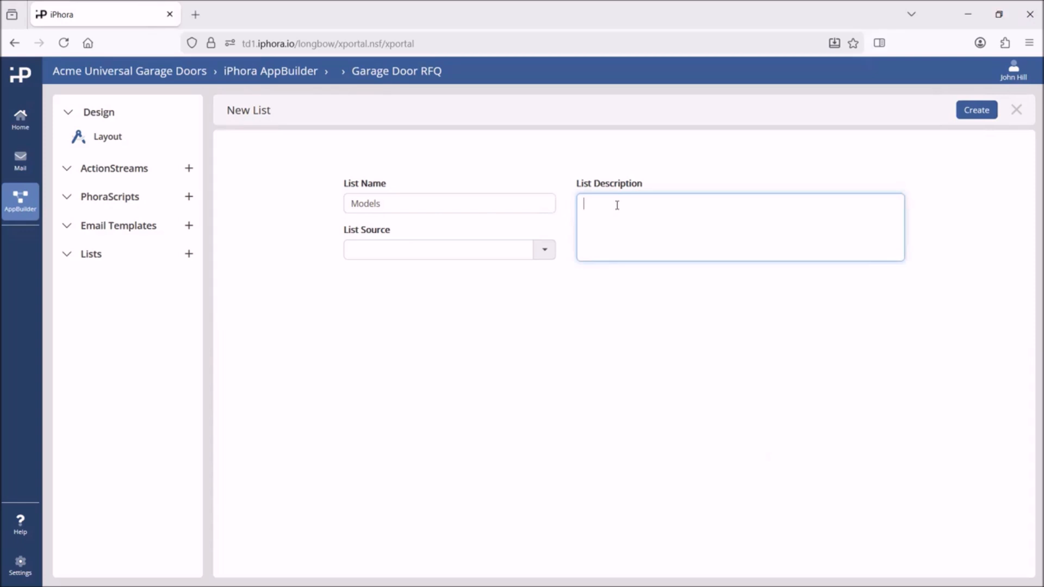
pyautogui.write('List of garage door models')
pyautogui.click(545, 250)
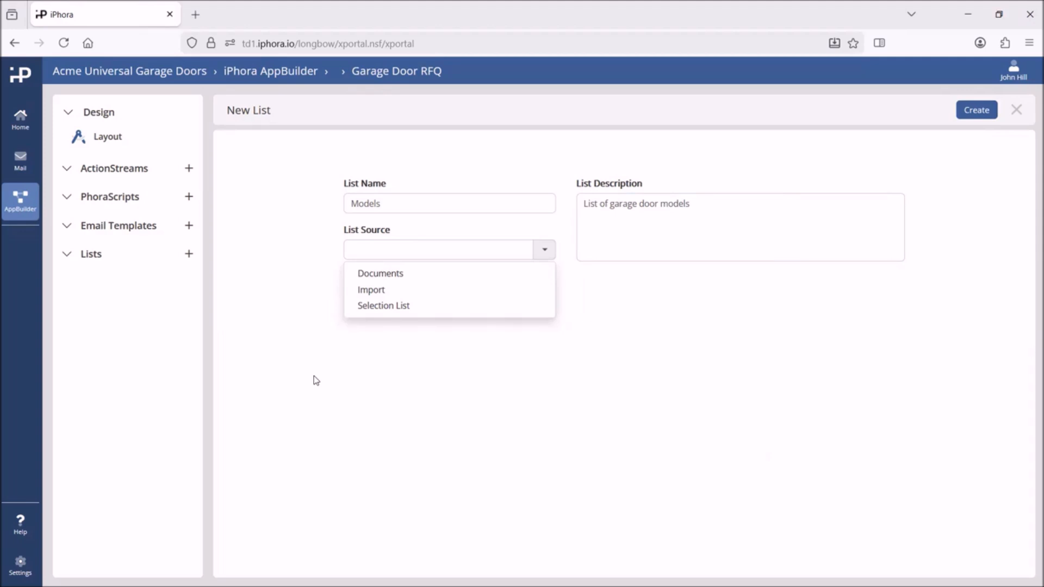
pyautogui.click(376, 306)
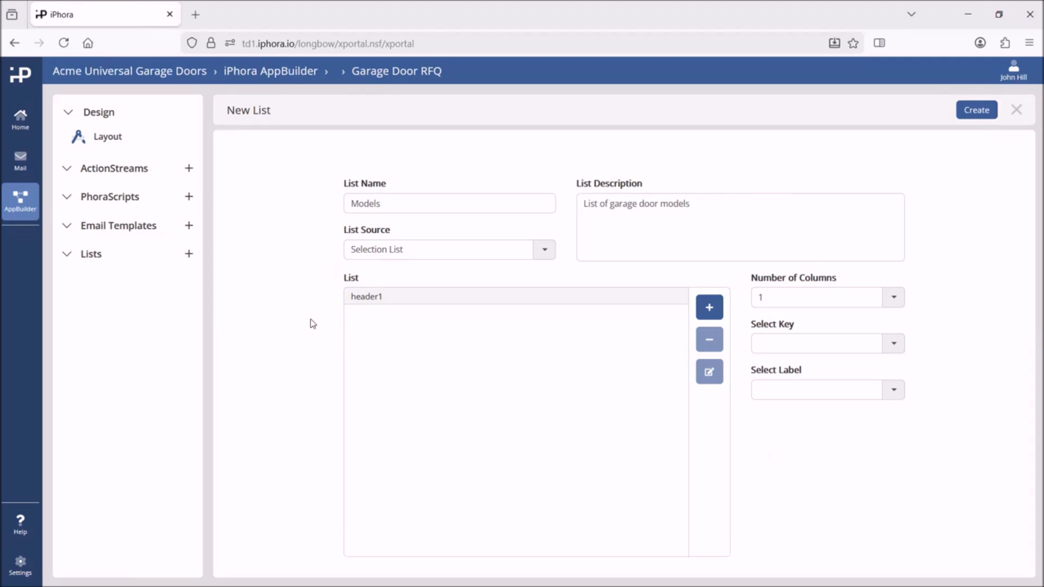
# - Add the entries Basic and Standard to the Models list
pyautogui.click(709, 308)
pyautogui.write('Basic')
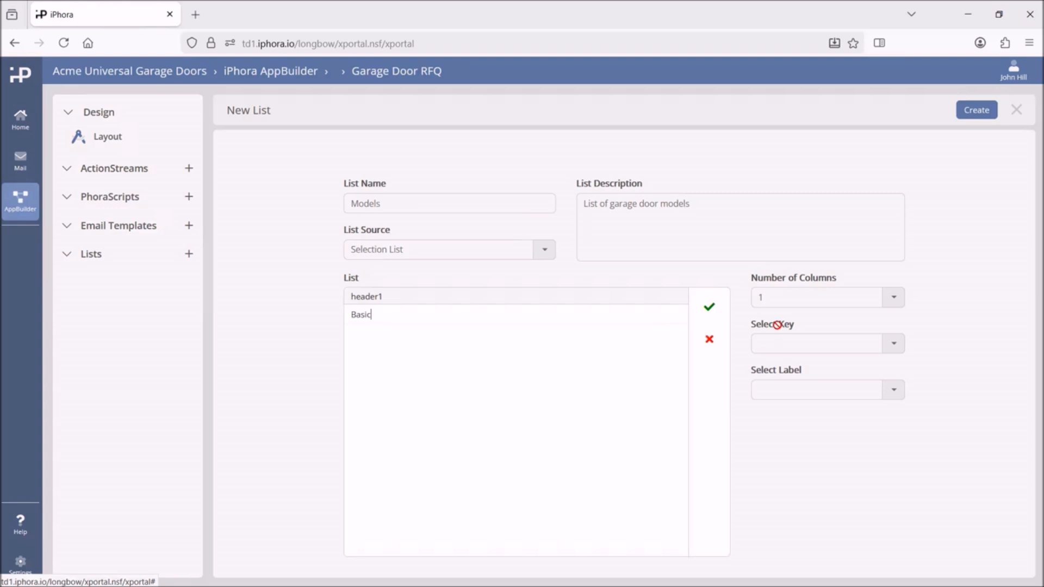
pyautogui.click(709, 308)
pyautogui.click(708, 308)
pyautogui.write('Standard')
pyautogui.click(709, 307)
# - Add the entries Embossed1, Embossed2 and Premium to the Models list
pyautogui.click(708, 308)
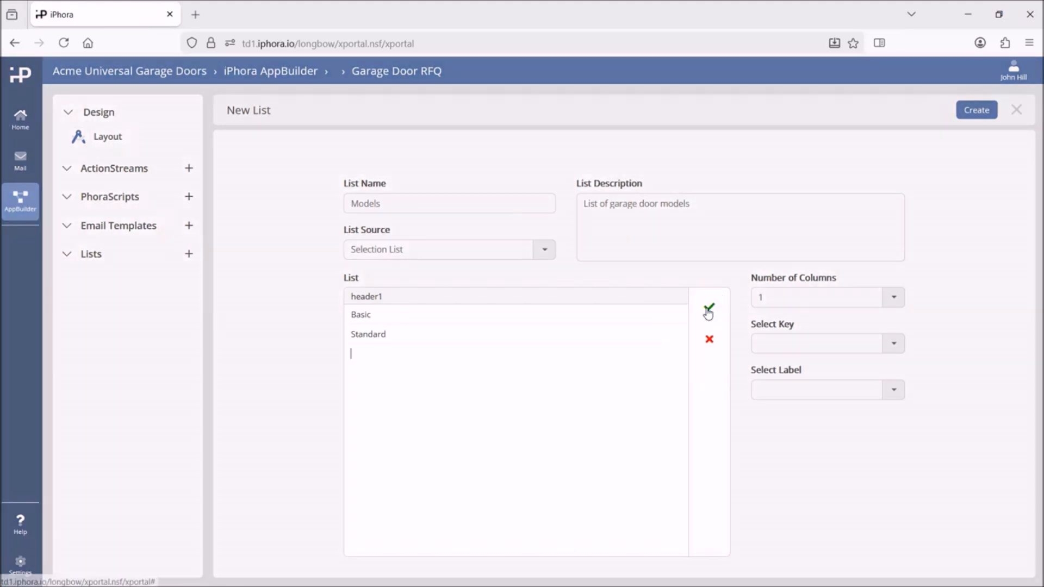
pyautogui.rightClick(708, 314)
pyautogui.click(400, 351)
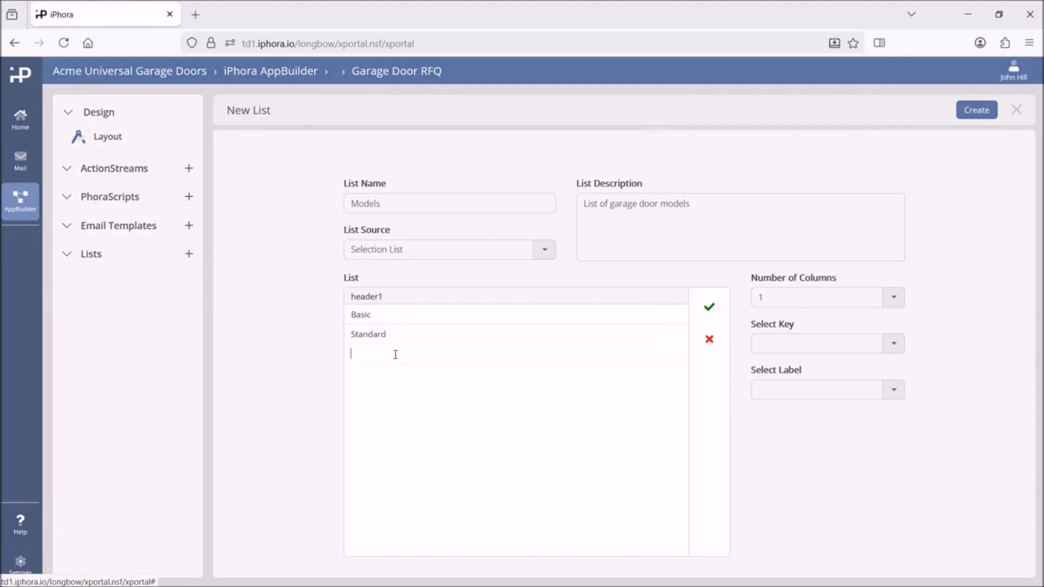
pyautogui.write('Embossed1')
pyautogui.click(709, 308)
pyautogui.click(710, 308)
pyautogui.write('Embos')
pyautogui.click(709, 307)
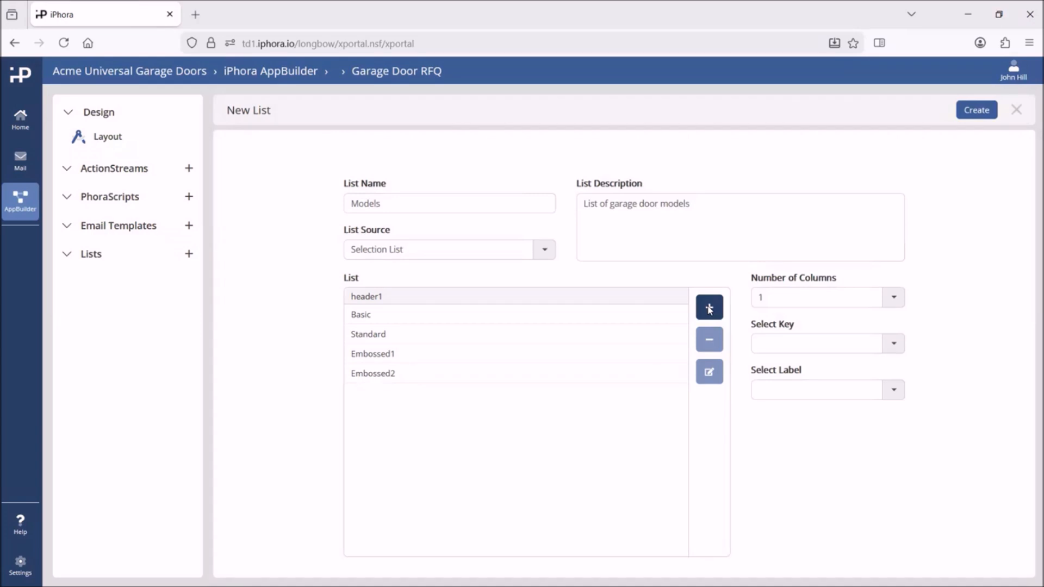
pyautogui.click(709, 308)
pyautogui.write('Premium')
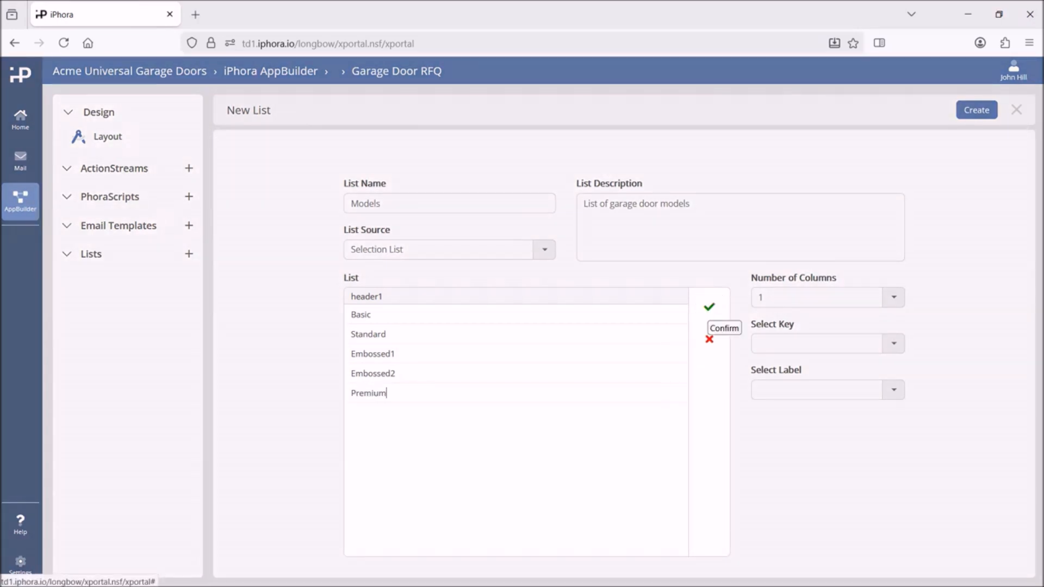
pyautogui.click(709, 308)
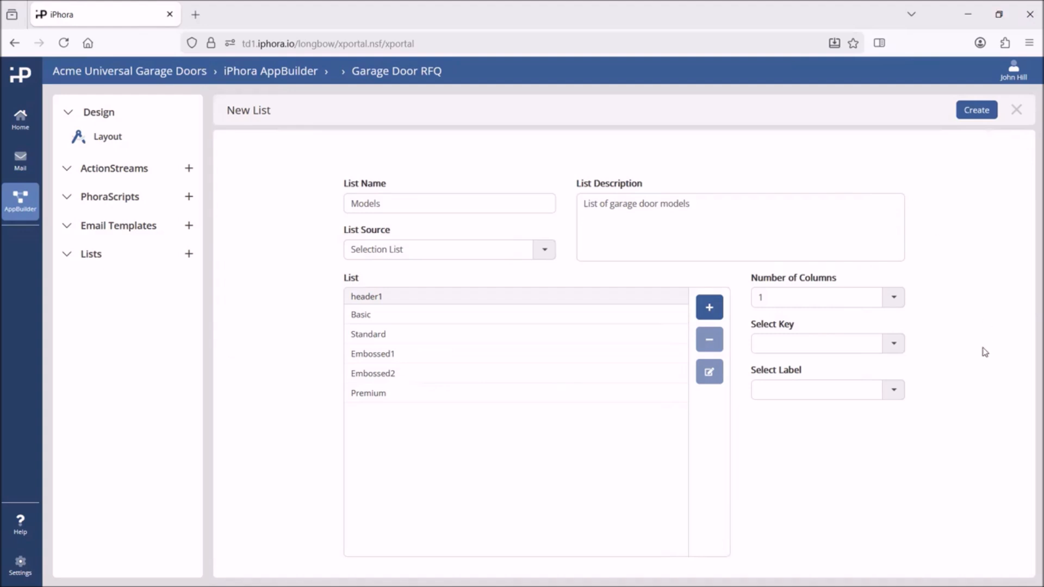
# - Set both the key and the label of the Models list to header1 and create the list
pyautogui.click(894, 345)
pyautogui.click(797, 366)
pyautogui.click(862, 393)
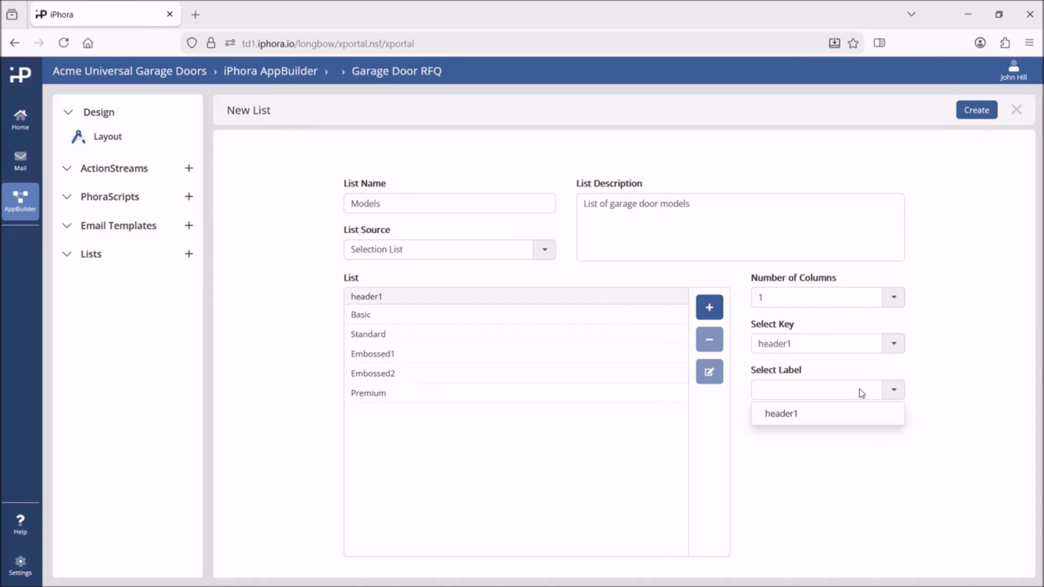
pyautogui.click(772, 415)
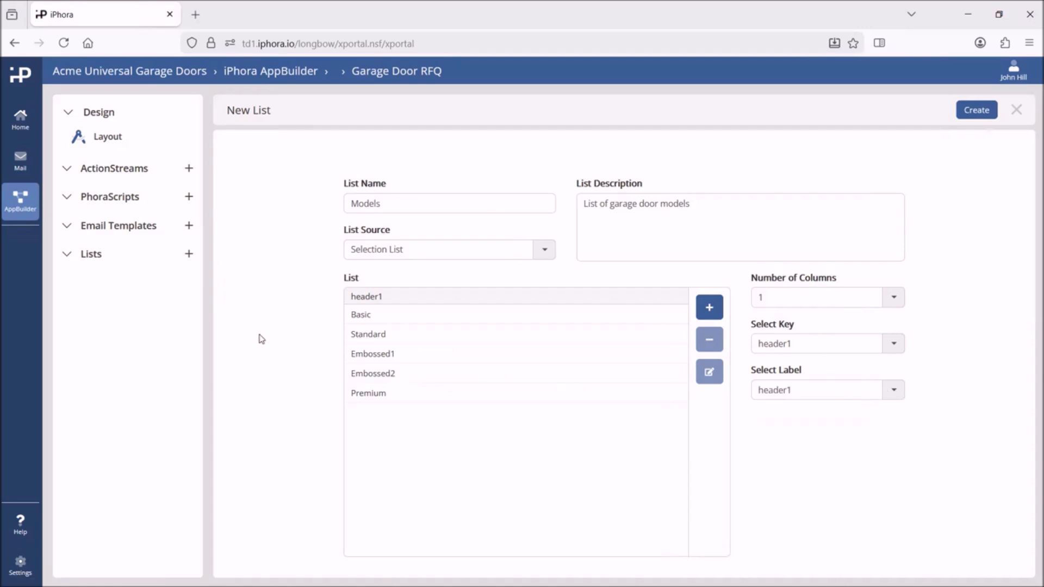
pyautogui.click(979, 110)
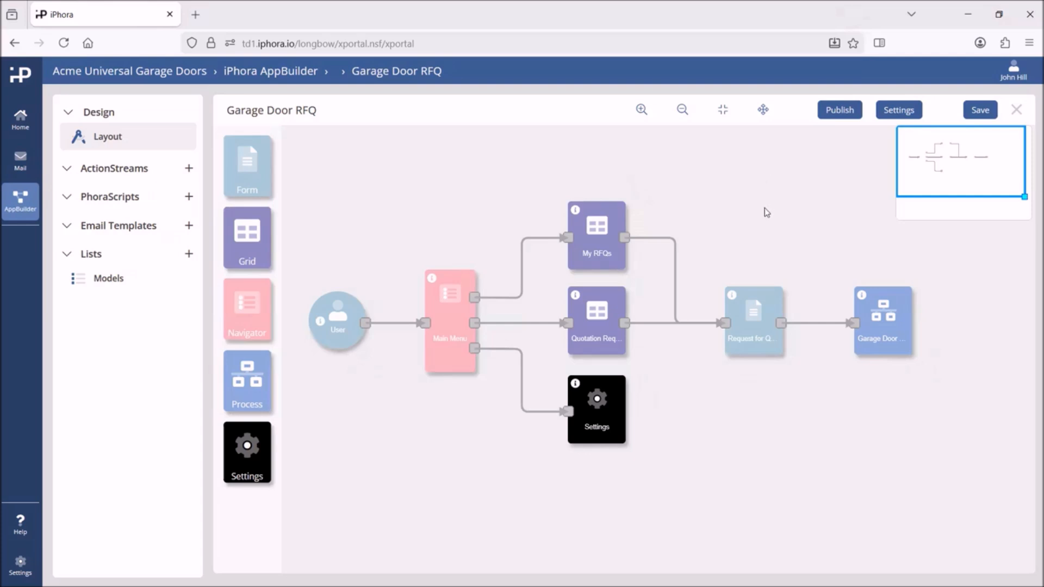
# - In the Request for Quotation form, switch the Model combo box from its custom data list to the application-specific Models list
pyautogui.click(744, 315)
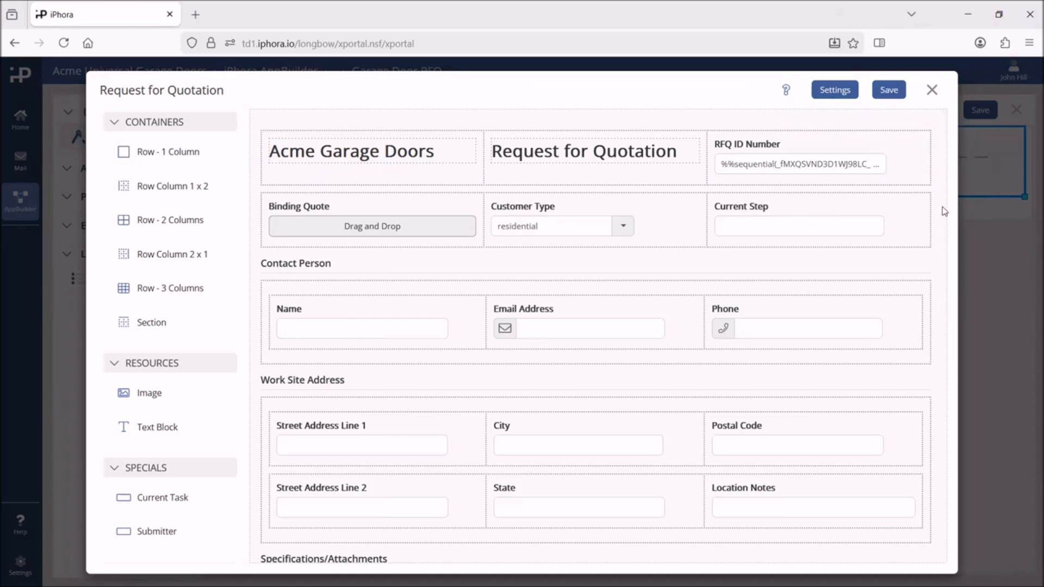
pyautogui.moveTo(946, 209); pyautogui.dragTo(954, 394)
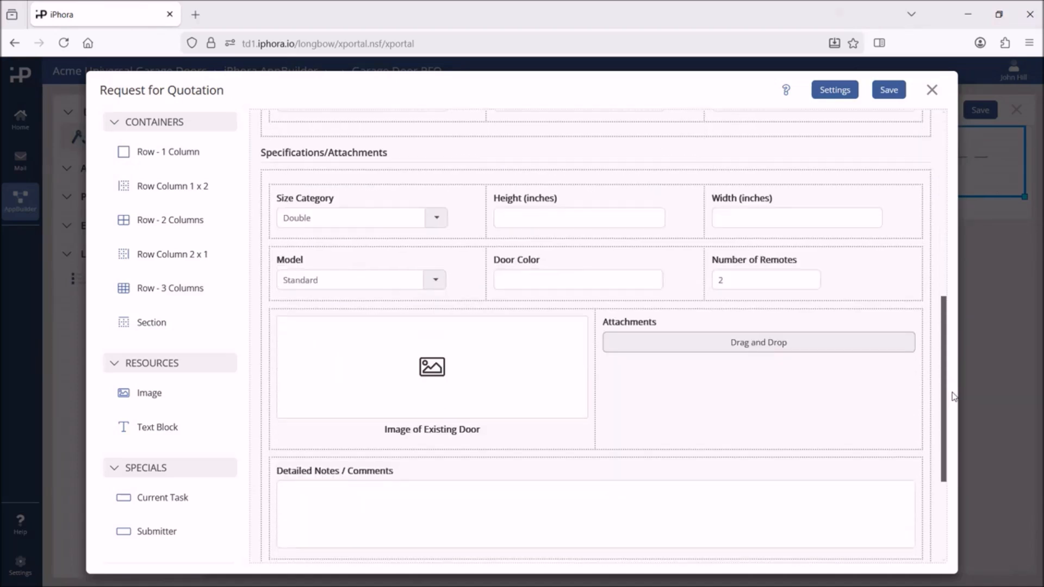
pyautogui.click(295, 269)
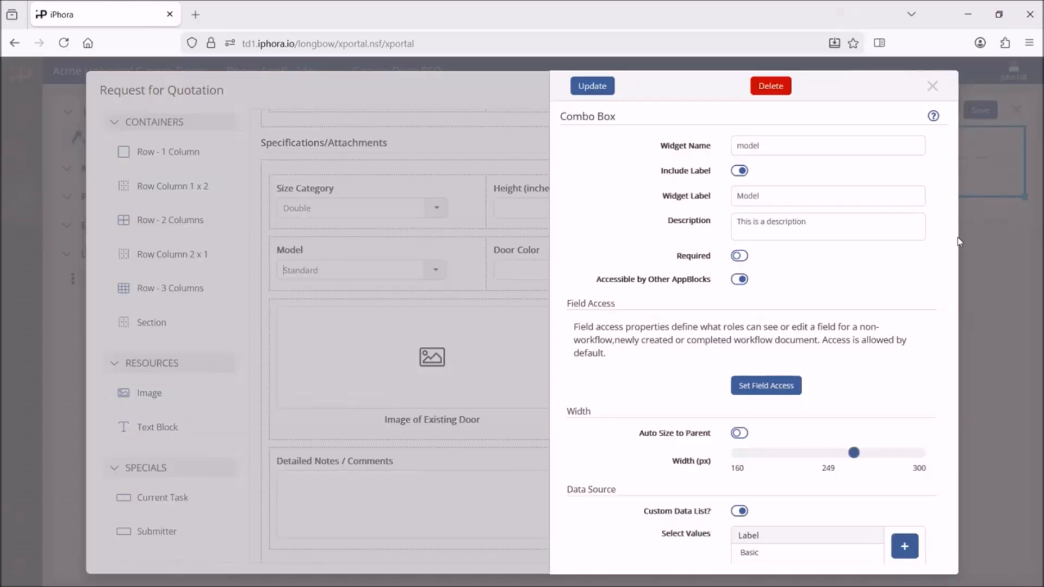
pyautogui.scroll(-3, 941, 426)
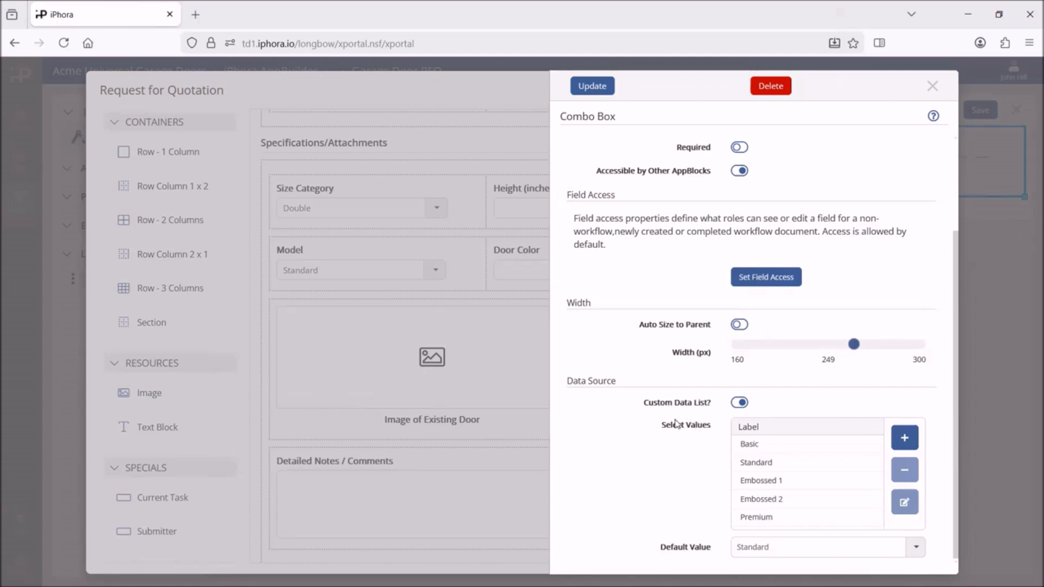
pyautogui.click(739, 404)
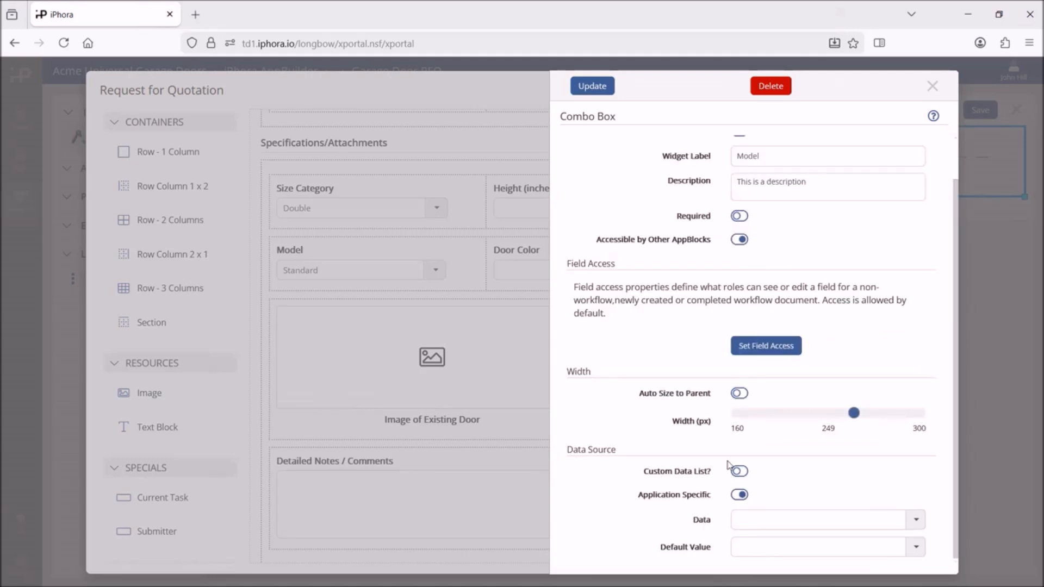
pyautogui.click(917, 522)
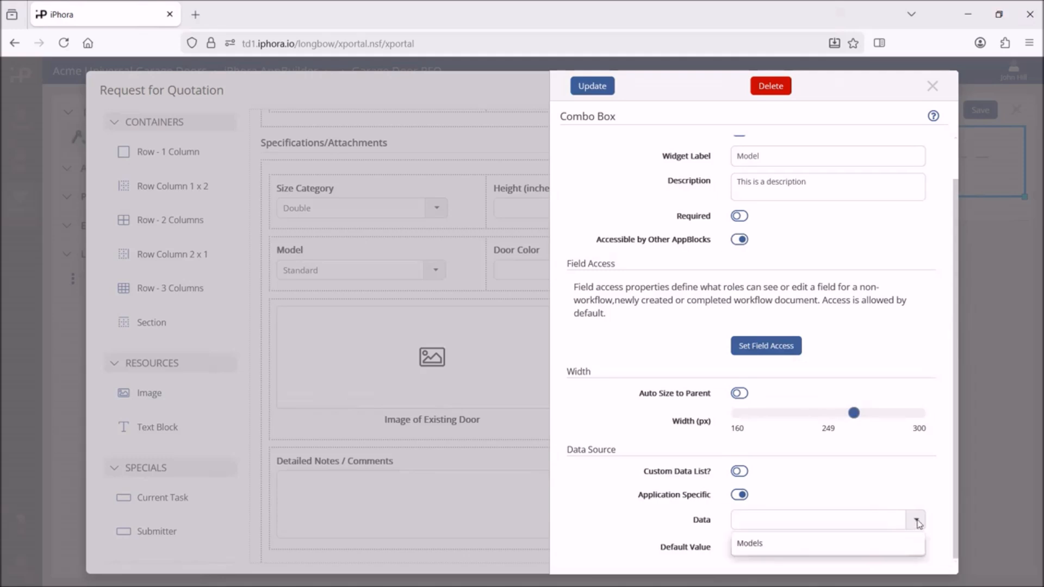
pyautogui.click(748, 544)
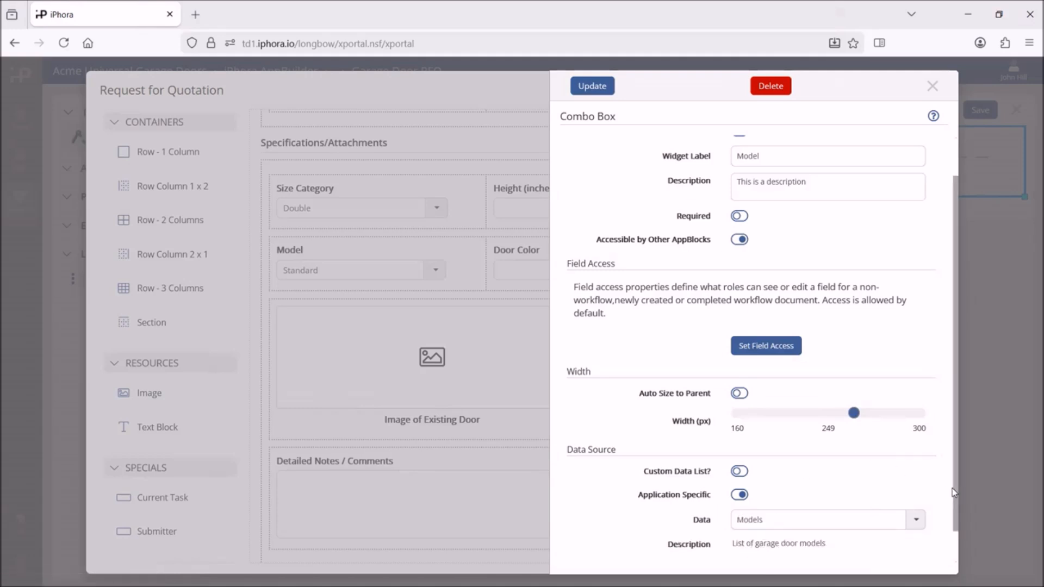
# - Set the Model combo box's default value to Standard, update the widget and save the form
pyautogui.scroll(-1, 954, 510)
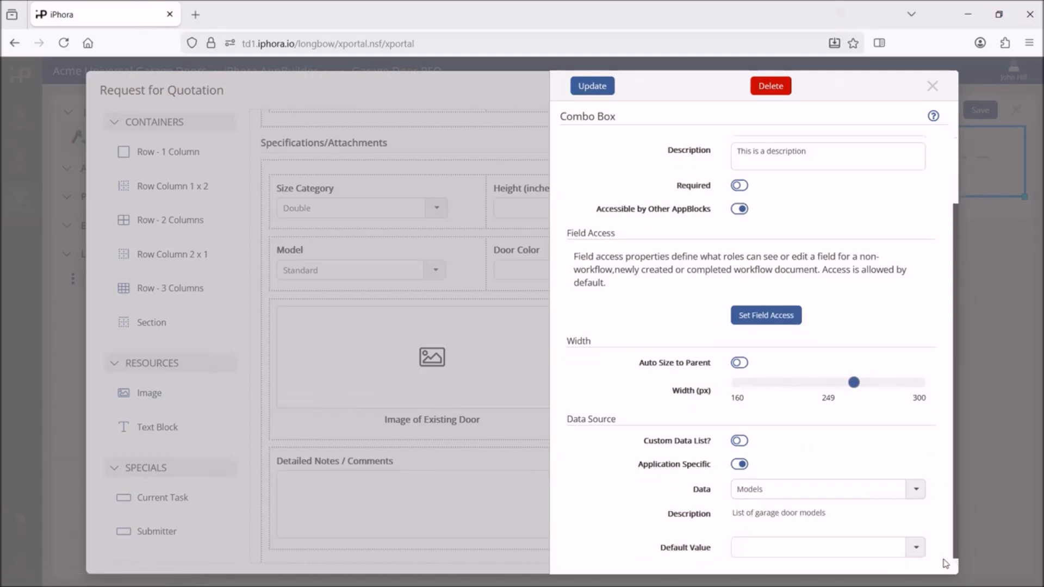
pyautogui.click(916, 548)
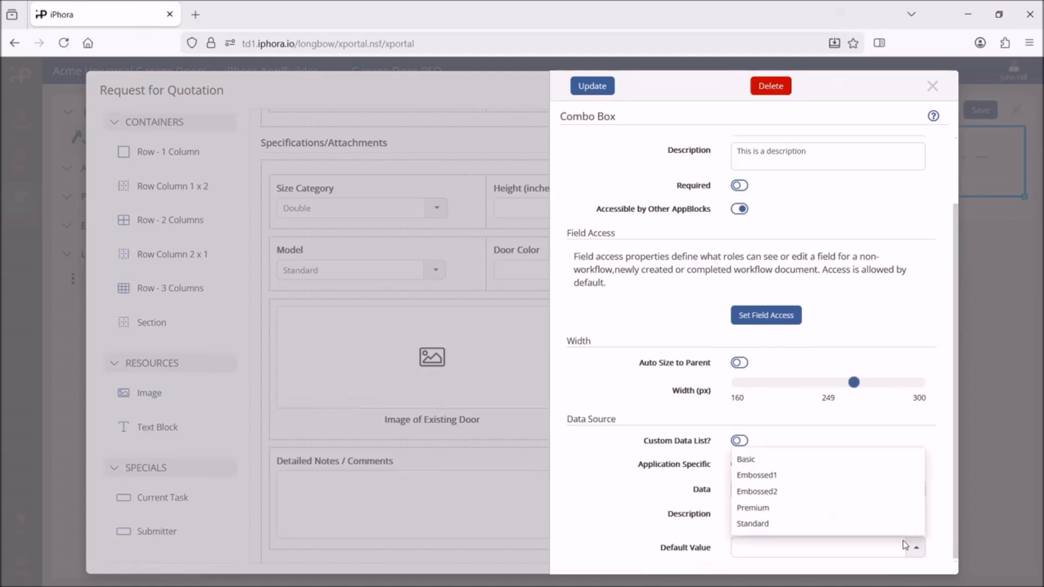
pyautogui.click(749, 522)
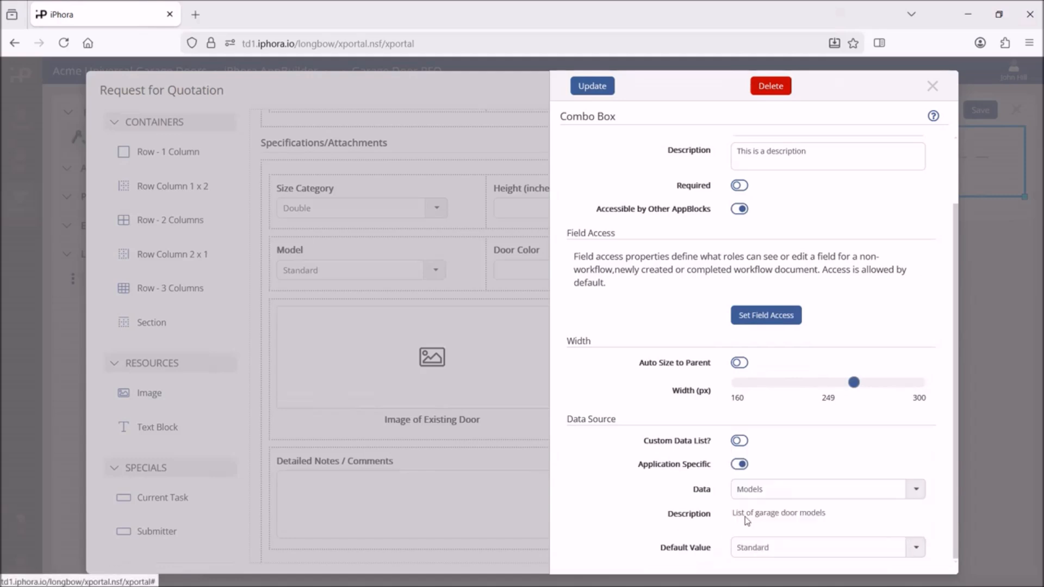
pyautogui.click(591, 86)
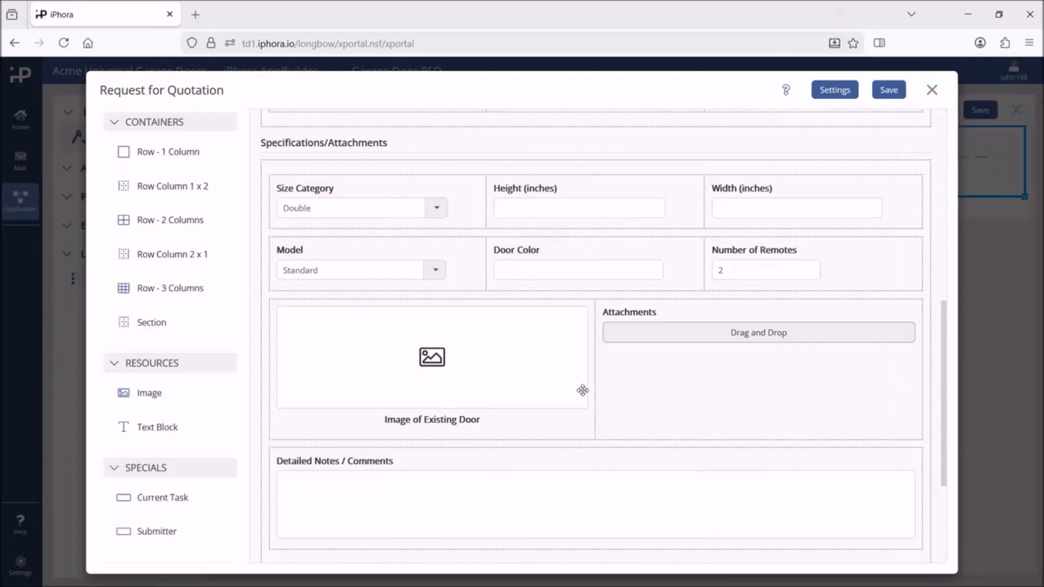
pyautogui.click(887, 90)
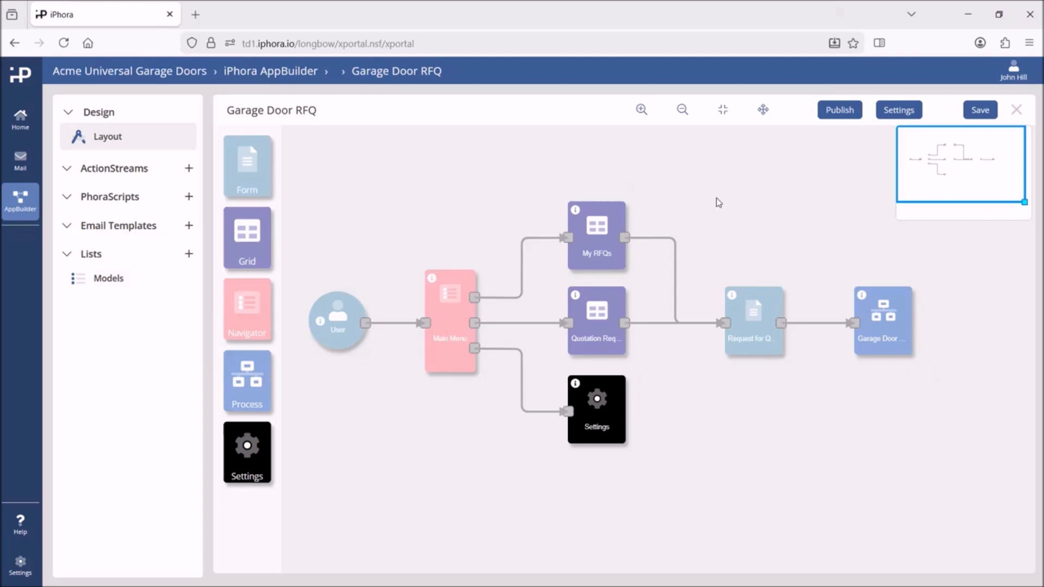
# - Publish the Garage Door RFQ application and acknowledge the publication
pyautogui.click(838, 110)
pyautogui.click(663, 359)
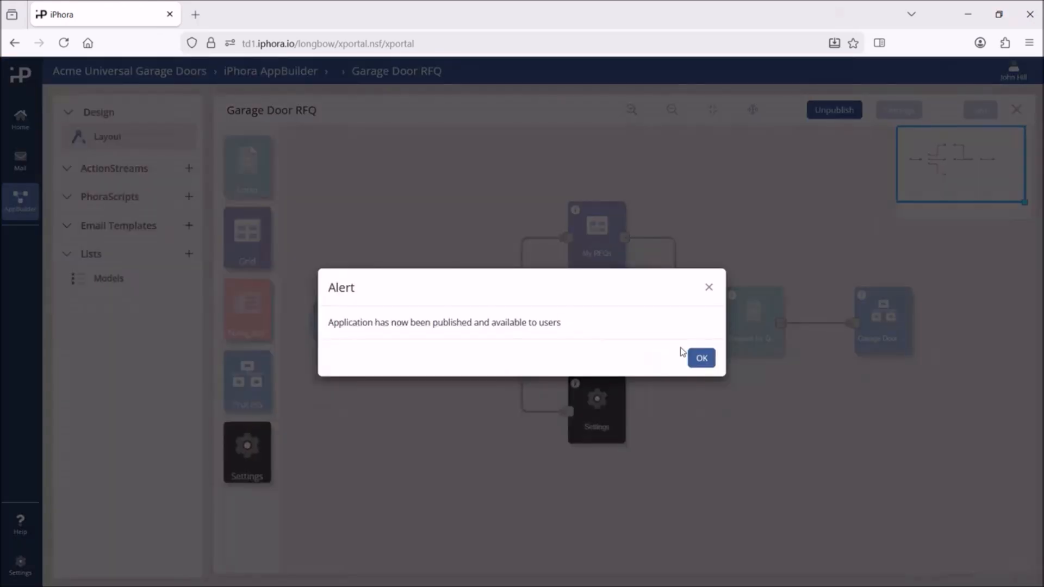
pyautogui.click(701, 358)
# - Open the published Garage Door RFQ app, start a new quote and inspect the choices offered by its Model field
pyautogui.click(99, 71)
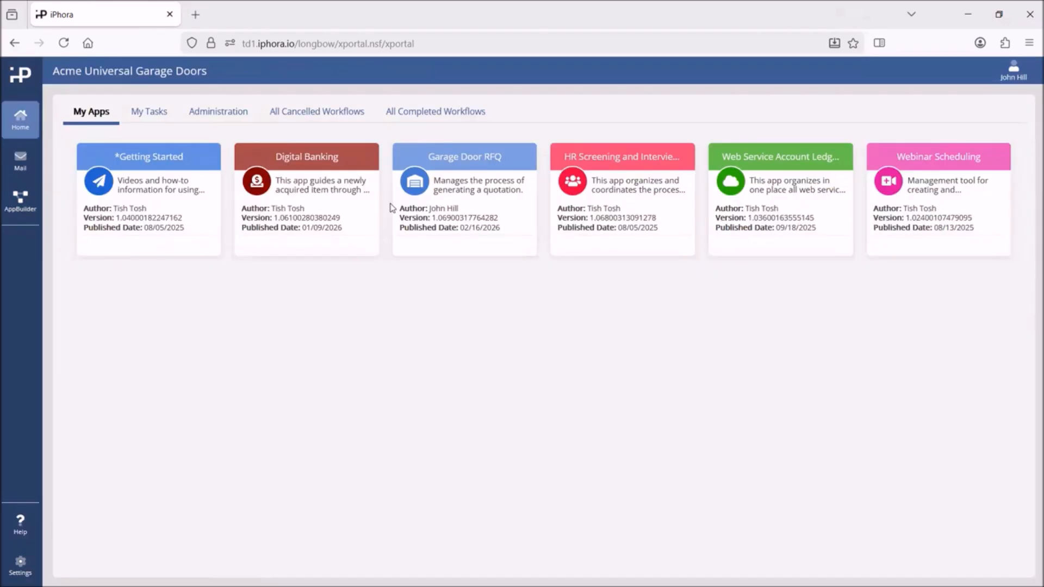
pyautogui.click(466, 190)
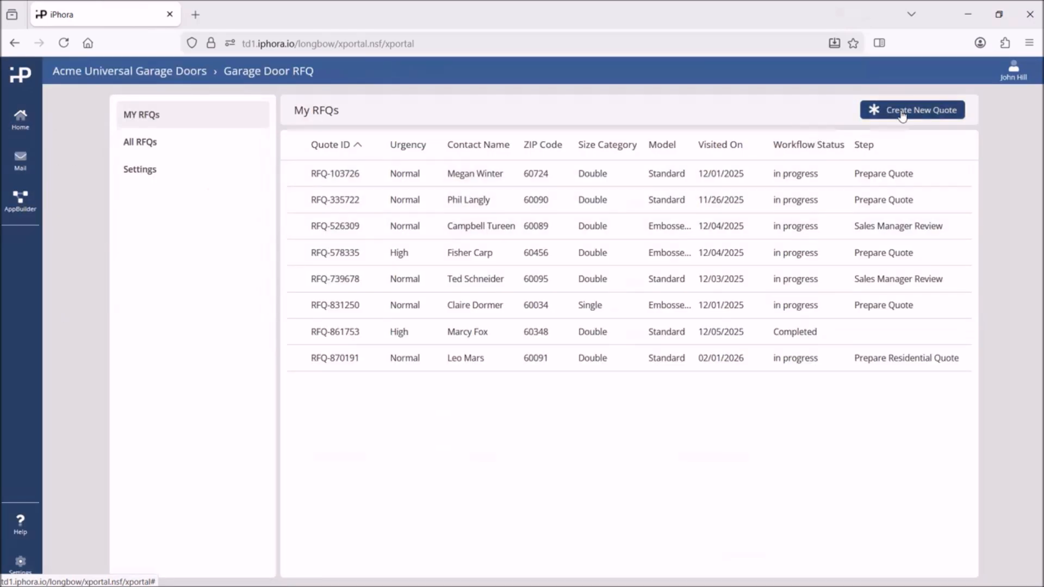
pyautogui.click(901, 112)
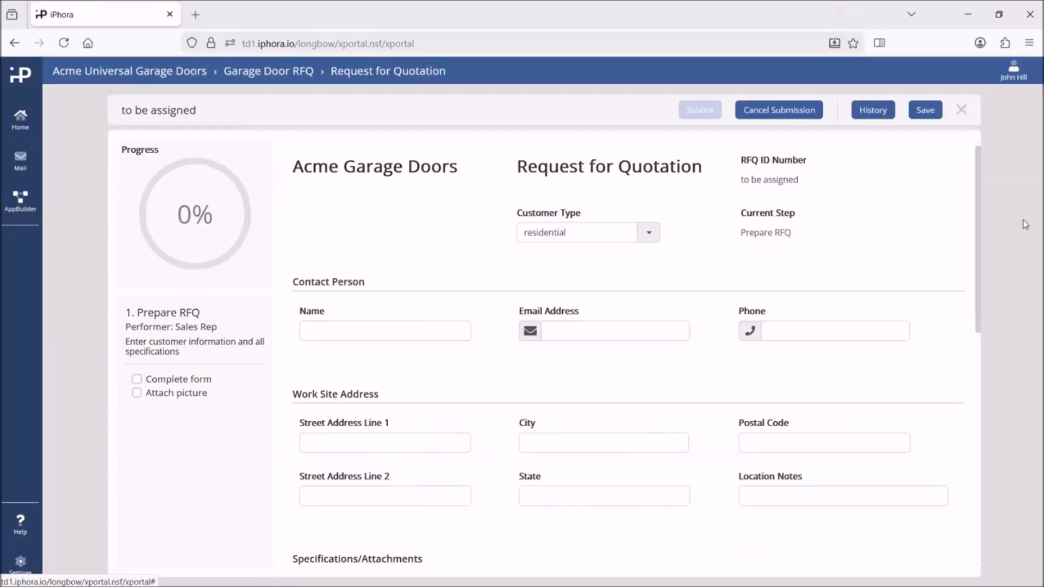
pyautogui.scroll(-7, 988, 251)
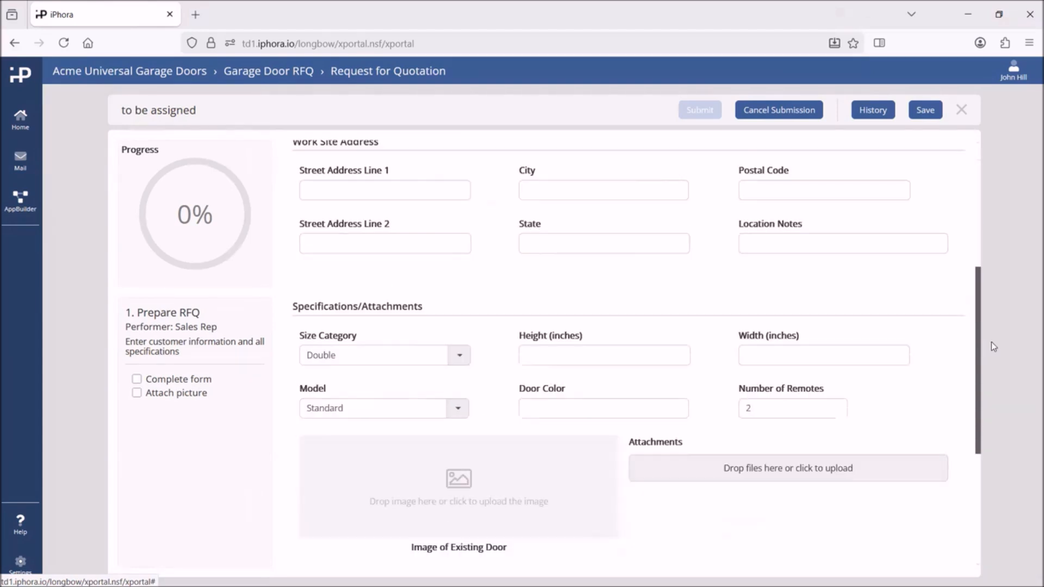
pyautogui.click(458, 251)
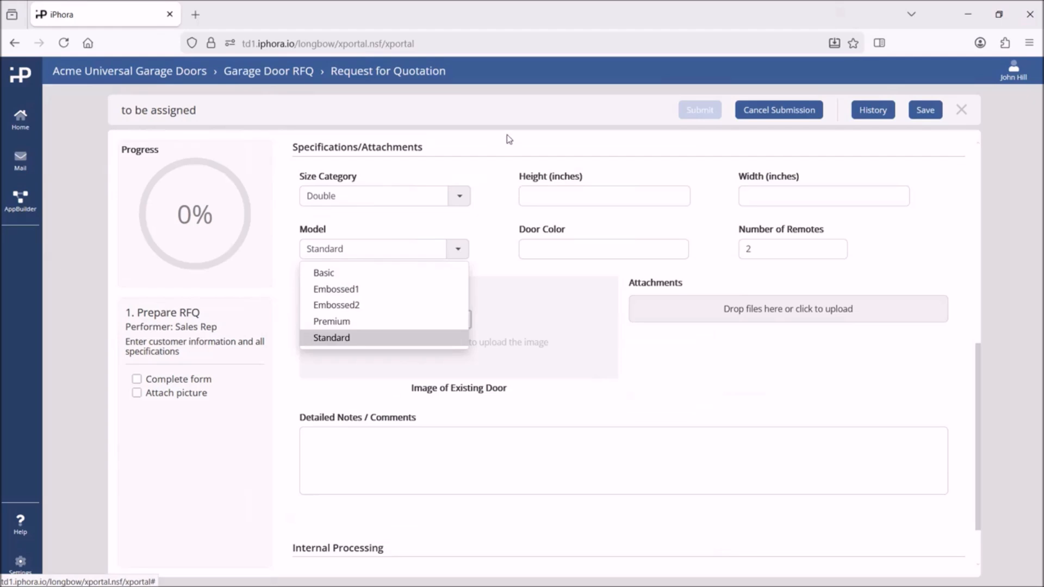
pyautogui.click(503, 150)
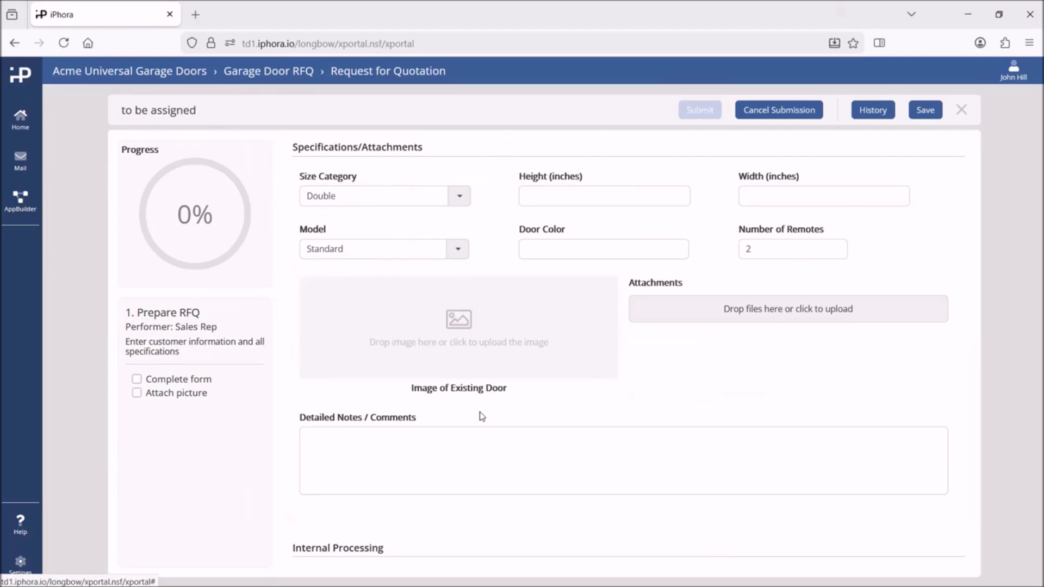